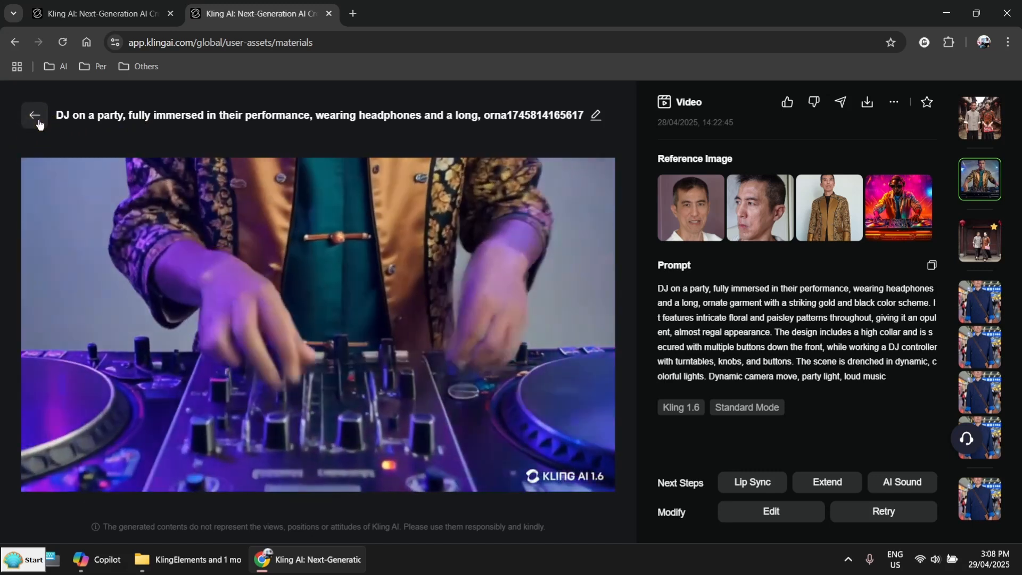
Leave the DJ video's detail view and look over the yearly subscription plans on the membership page
left_click(36, 117)
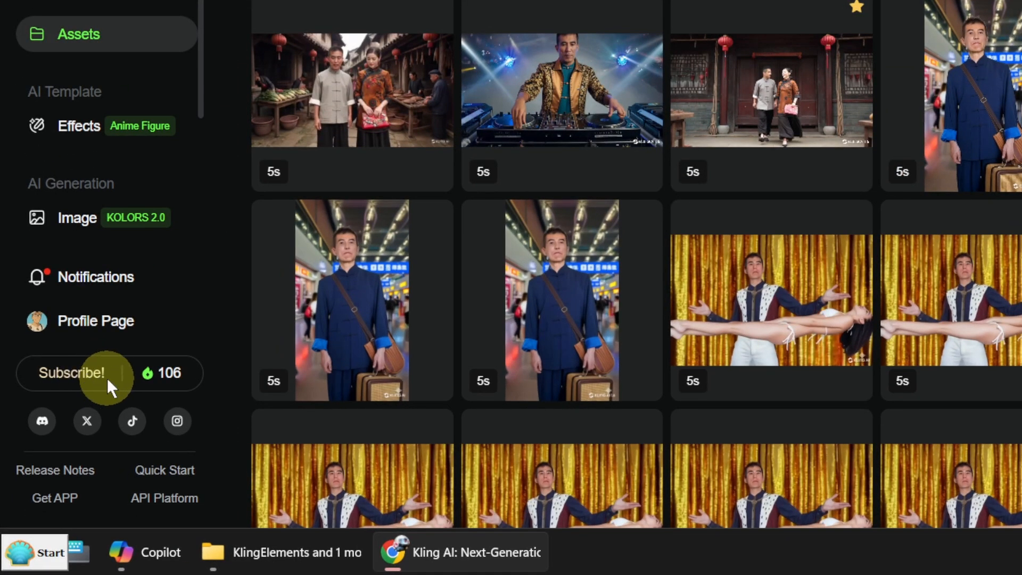
left_click(85, 375)
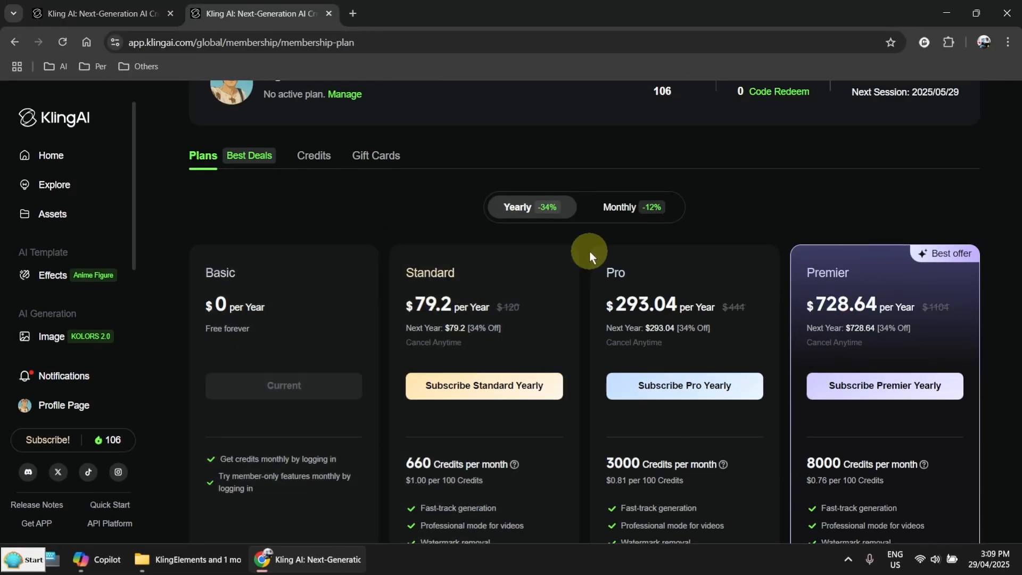
scroll(589, 251, "up", 1)
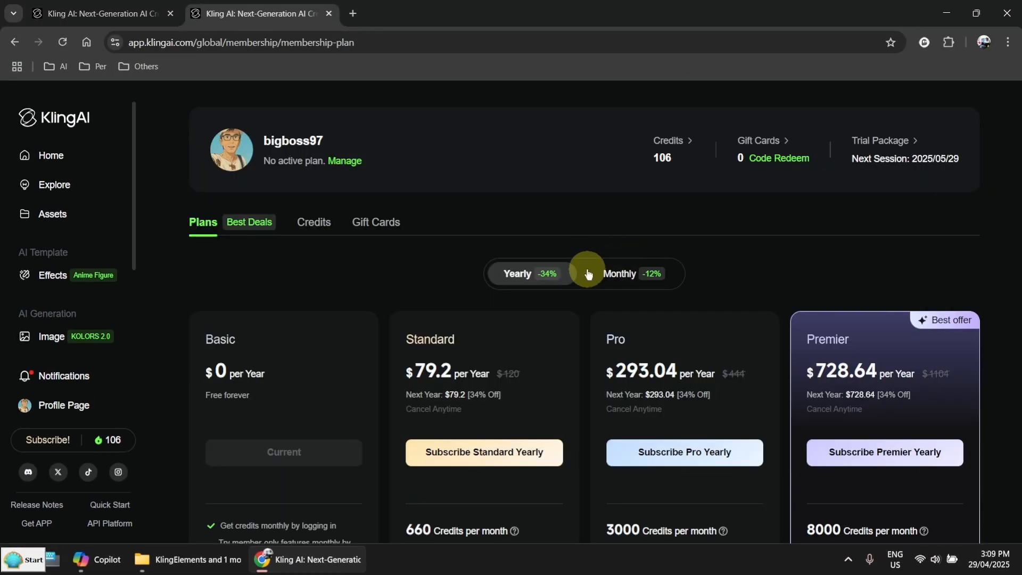
Check the obtained credits in the account's credit activity and close it
left_click(669, 145)
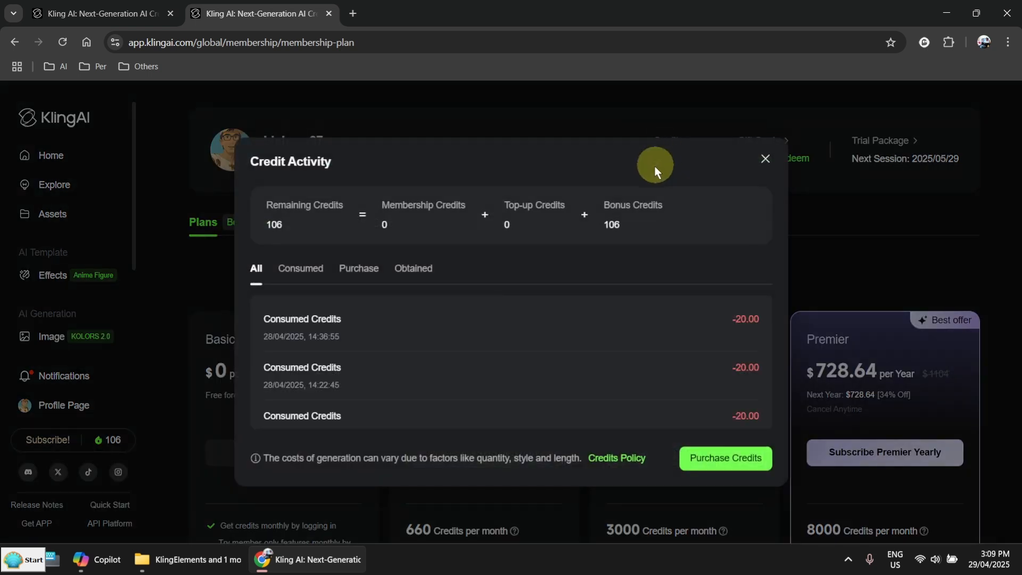
left_click(413, 268)
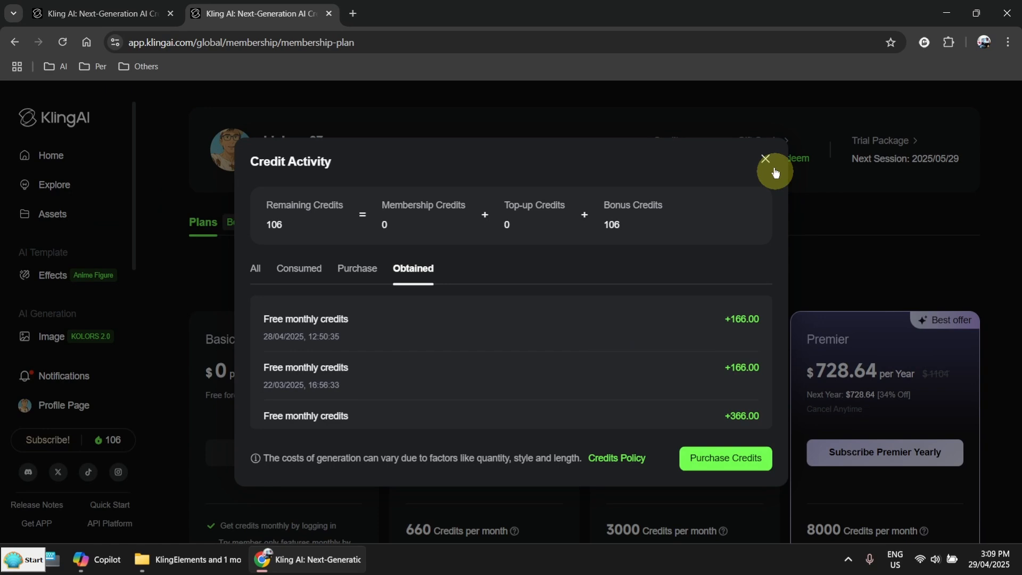
left_click(774, 170)
Open AI video generation and choose the Elements mode of Image to Video
scroll(90, 272, "down", 3)
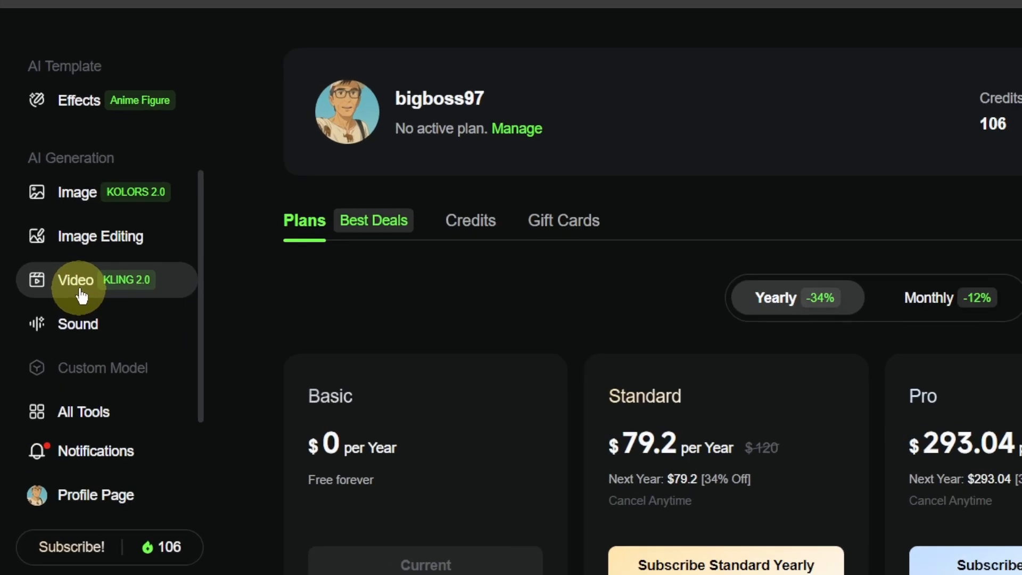
left_click(81, 294)
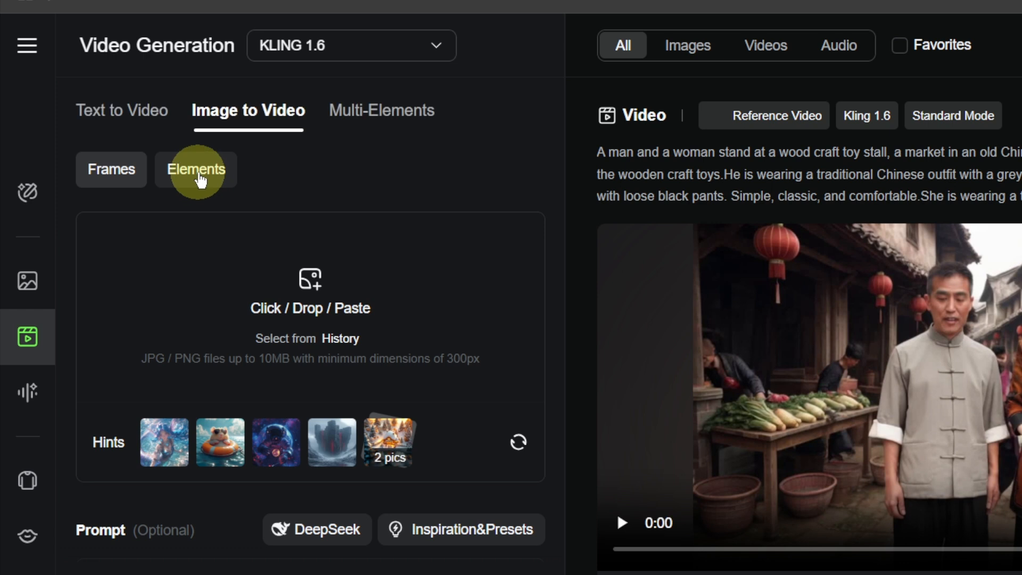
left_click(200, 180)
scroll(197, 213, "down", 2)
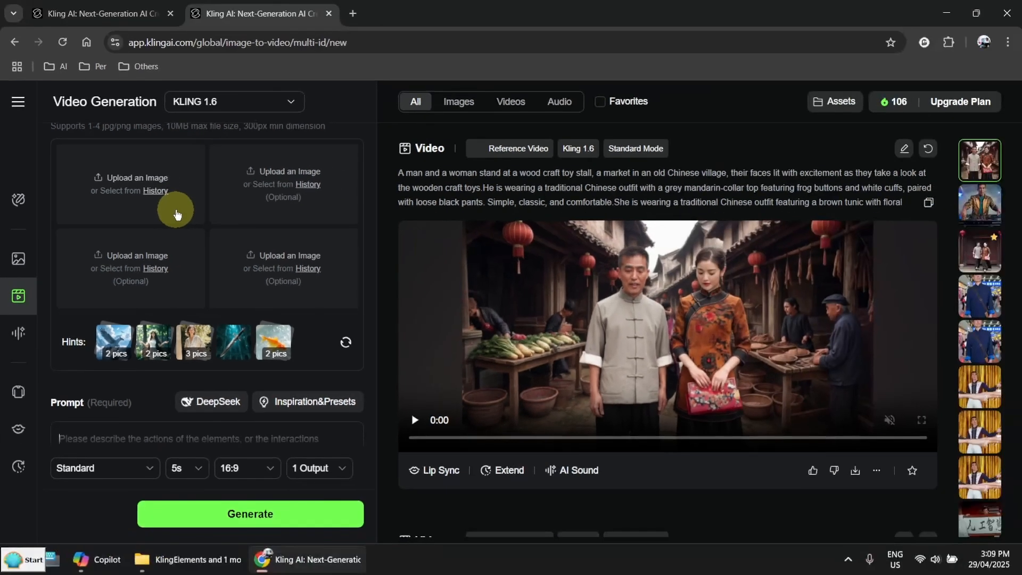
Preview the head photos and the costumeLady.jpg and costumeMan.jpg images in the KlingElements folder
left_click(223, 559)
left_click(452, 351)
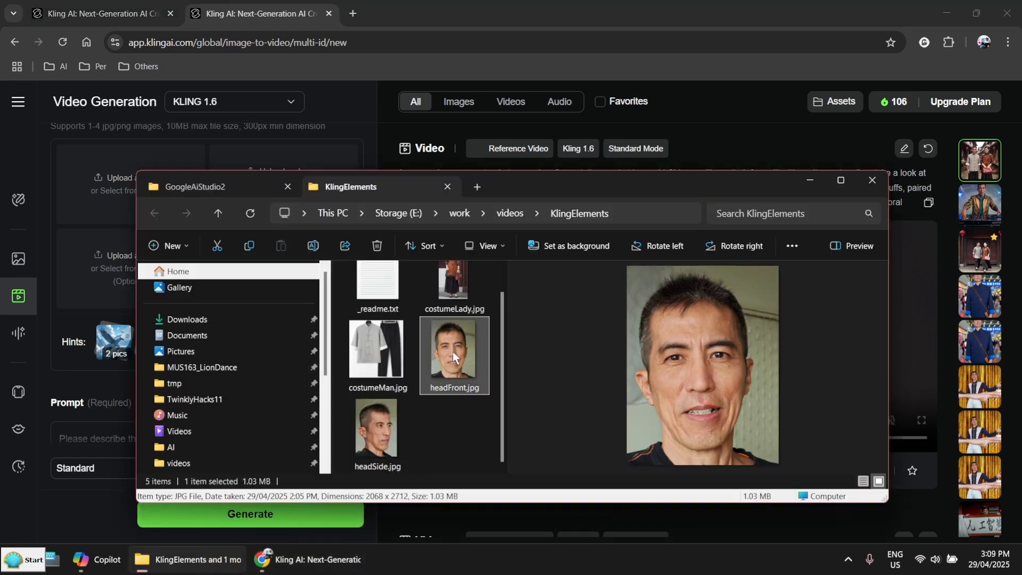
left_click(392, 431)
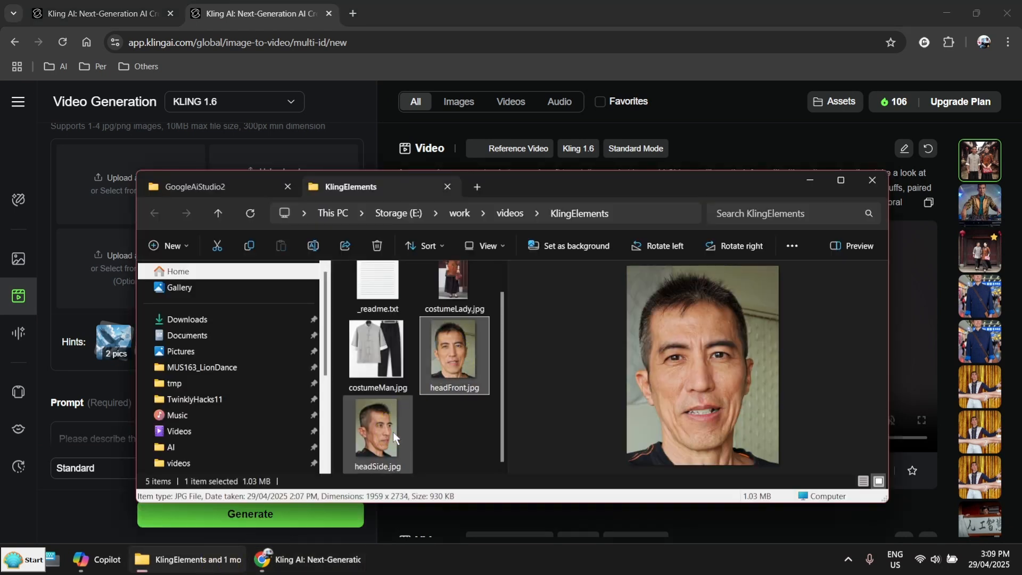
left_click(448, 287)
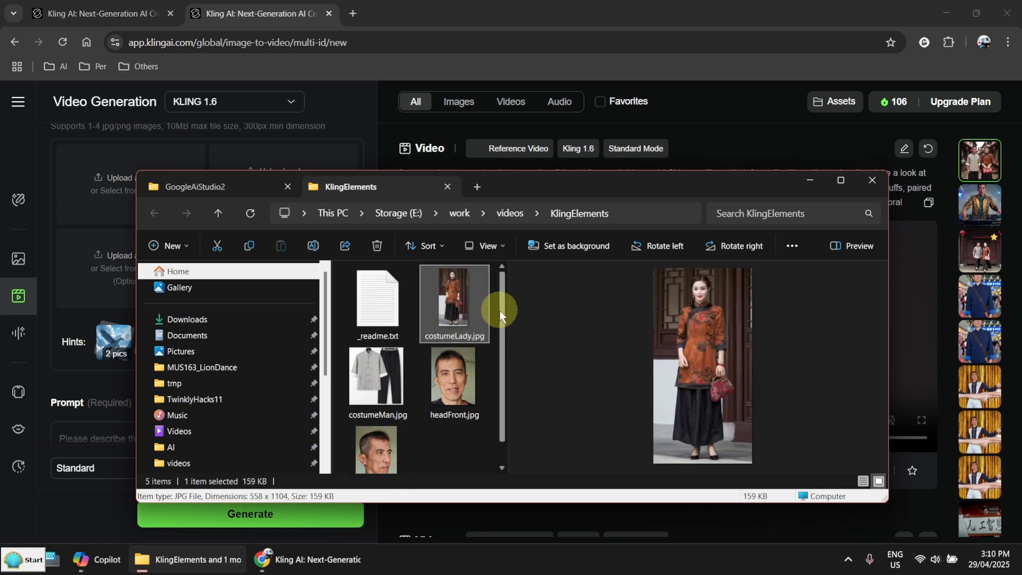
left_click(386, 387)
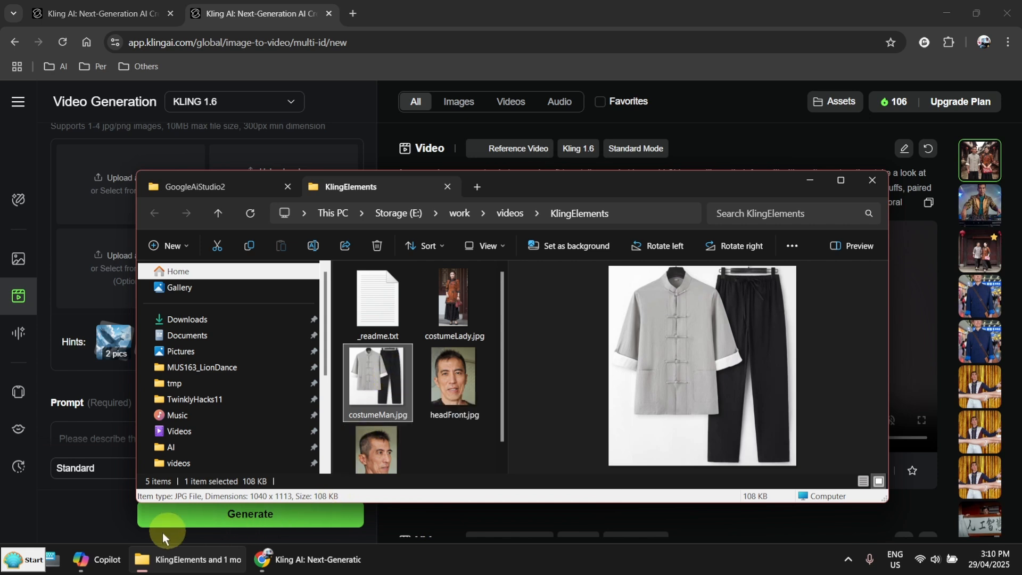
Switch to Copilot, read its descriptions of the man's and the lady's costumes, and return to the video generation page
left_click(114, 565)
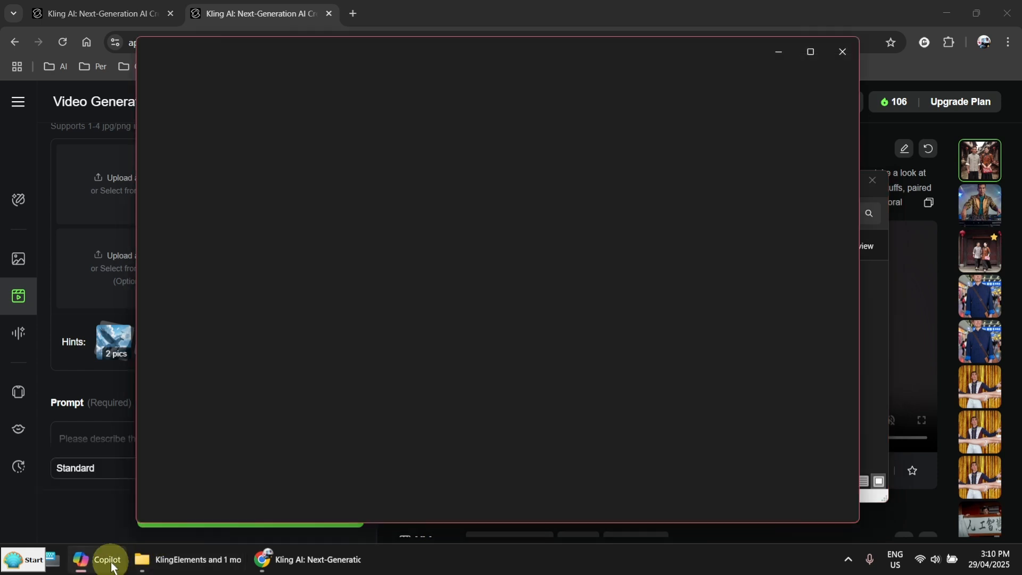
scroll(566, 325, "up", 3)
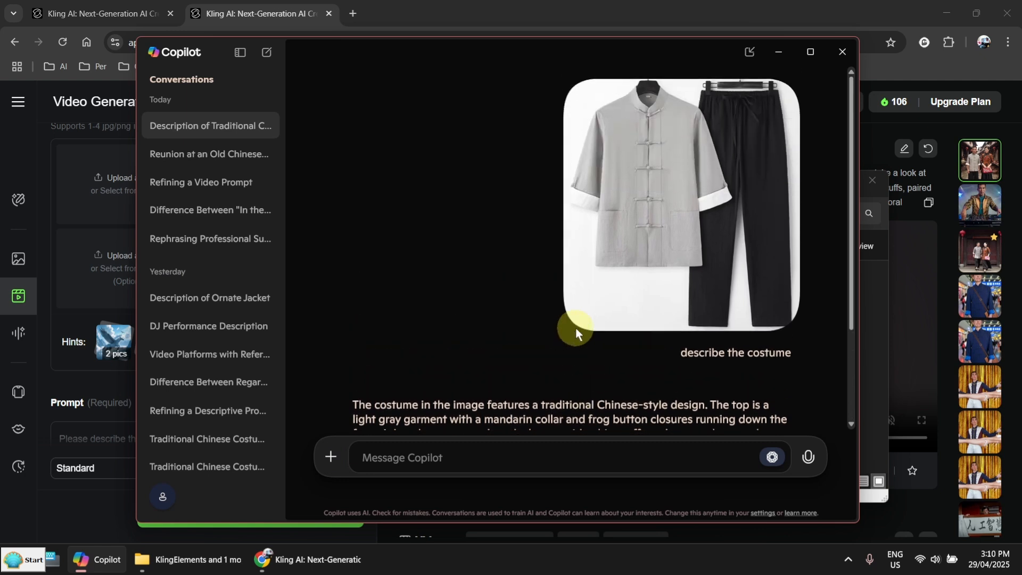
scroll(491, 358, "down", 2)
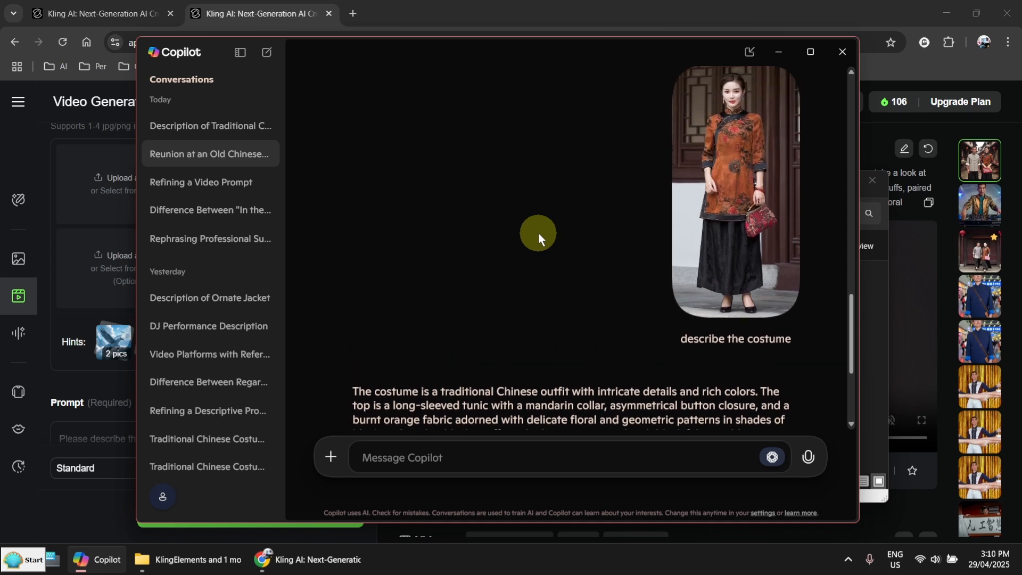
left_click(779, 50)
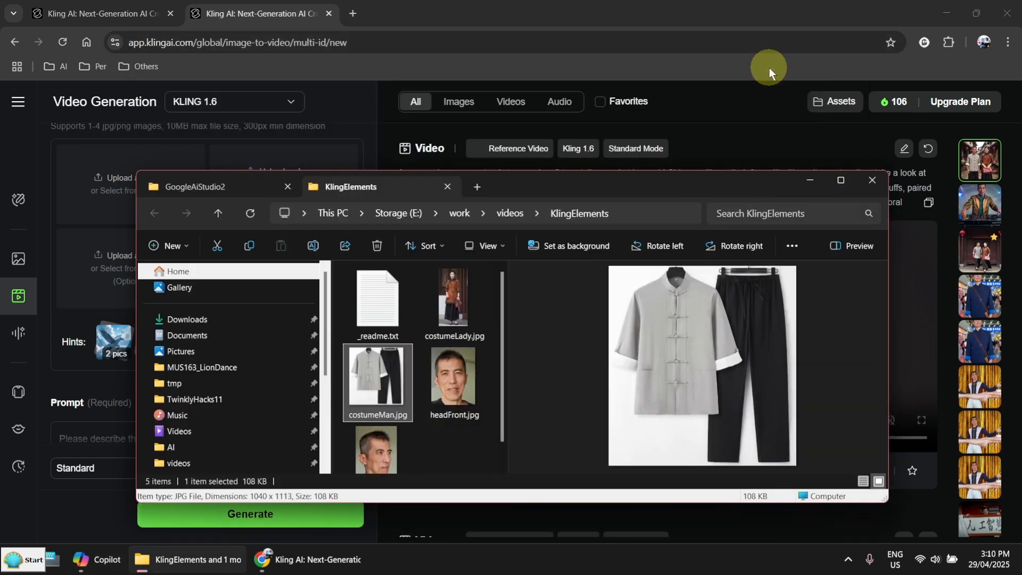
left_click(803, 177)
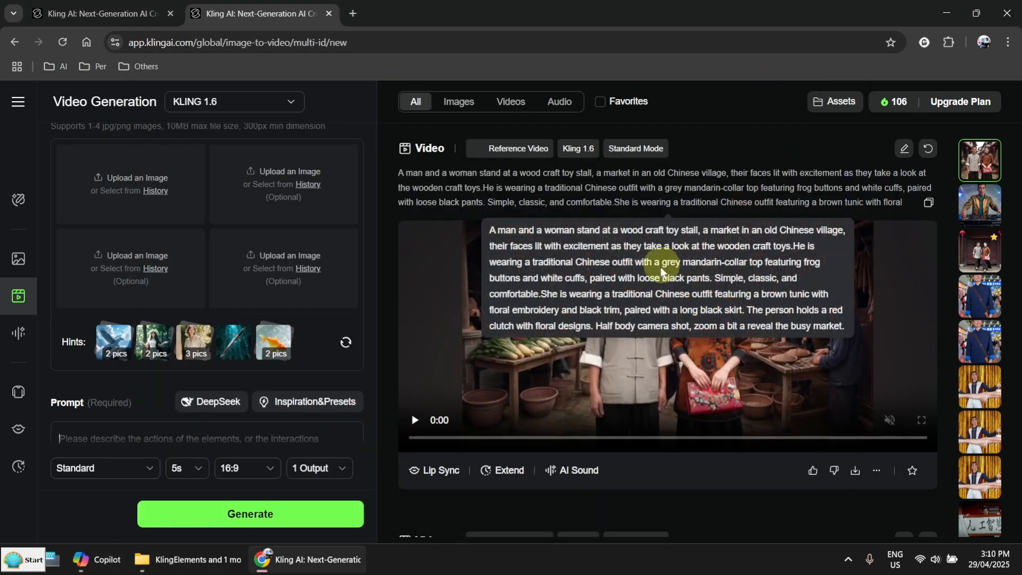
Upload headFront.jpg and headSide.jpg from the KlingElements folder as the first and second element images
left_click(200, 556)
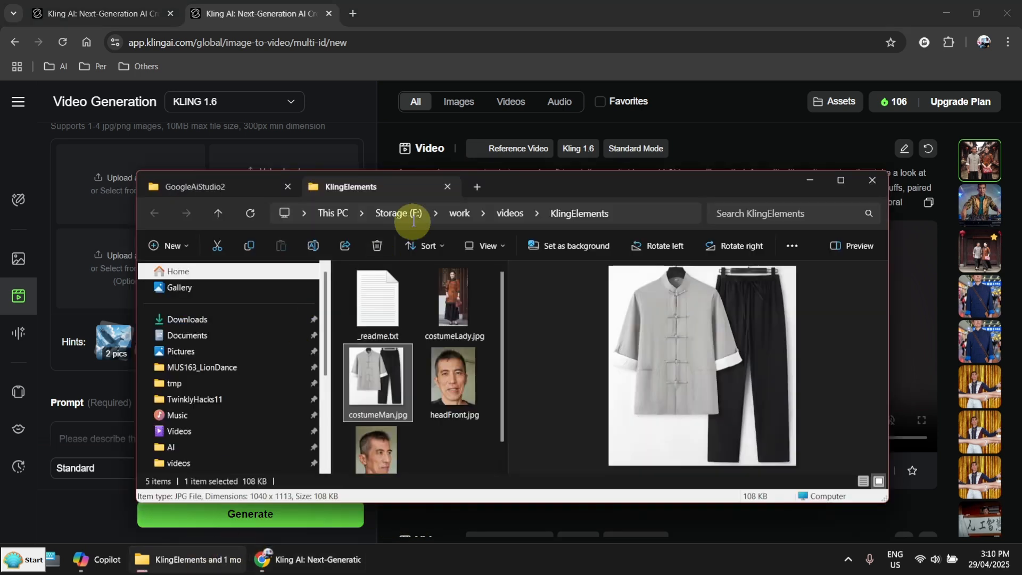
left_click_drag(487, 172, 668, 170)
left_click_drag(640, 384, 136, 206)
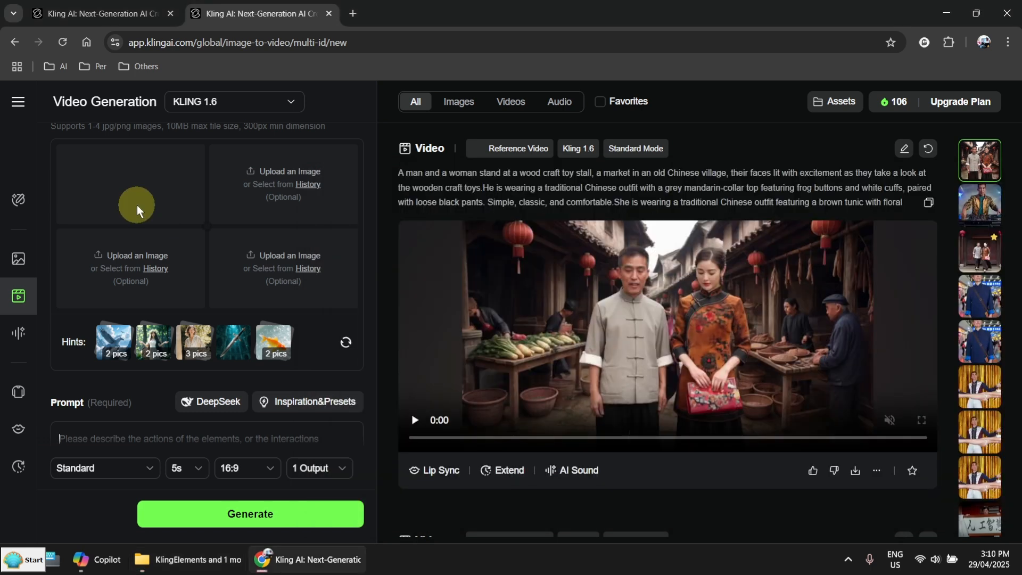
left_click(197, 566)
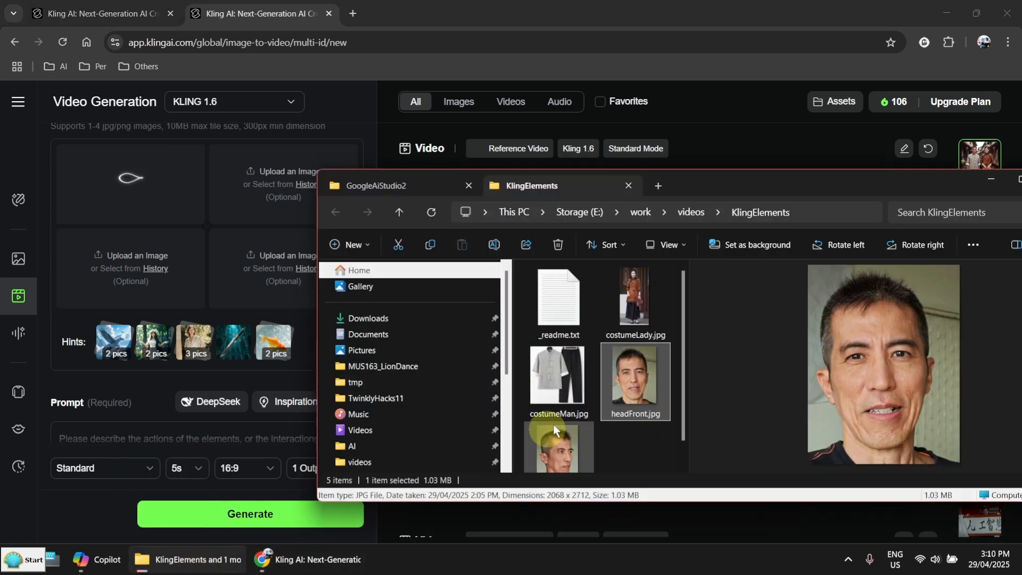
left_click(557, 444)
left_click_drag(320, 231, 281, 192)
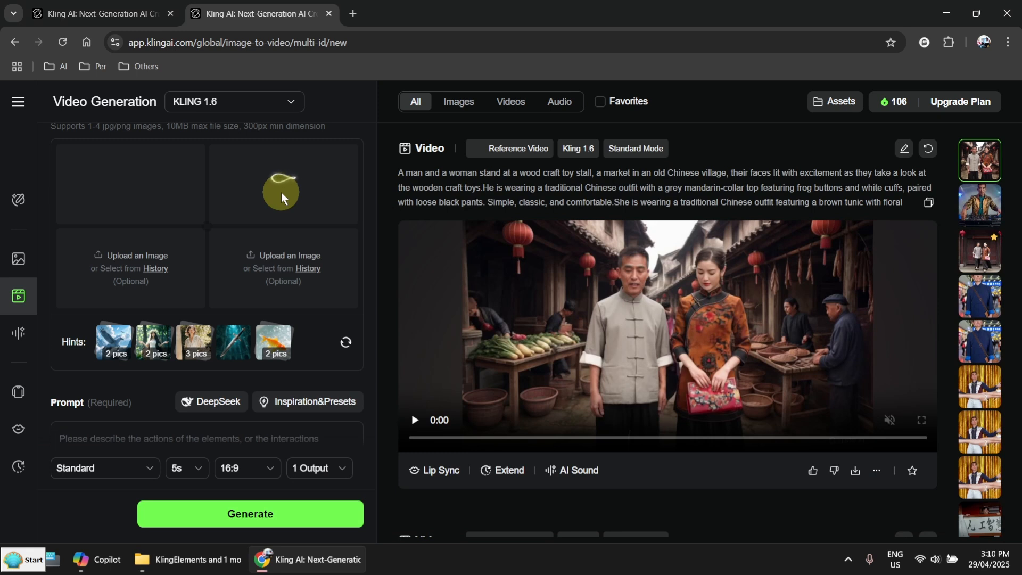
Add costumeMan.jpg as the third element image and costumeLady.jpg as the fourth
left_click(247, 561)
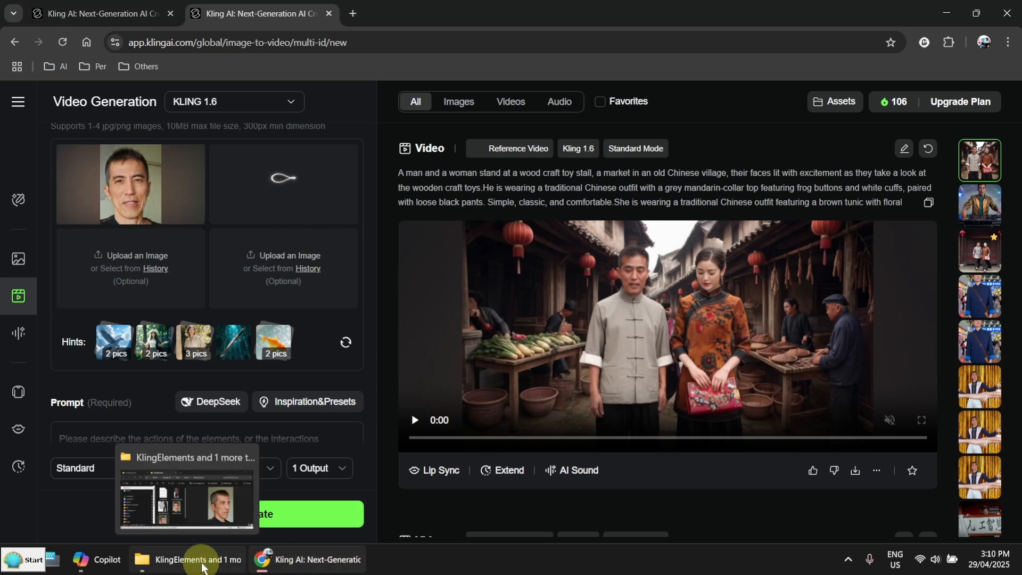
left_click(223, 493)
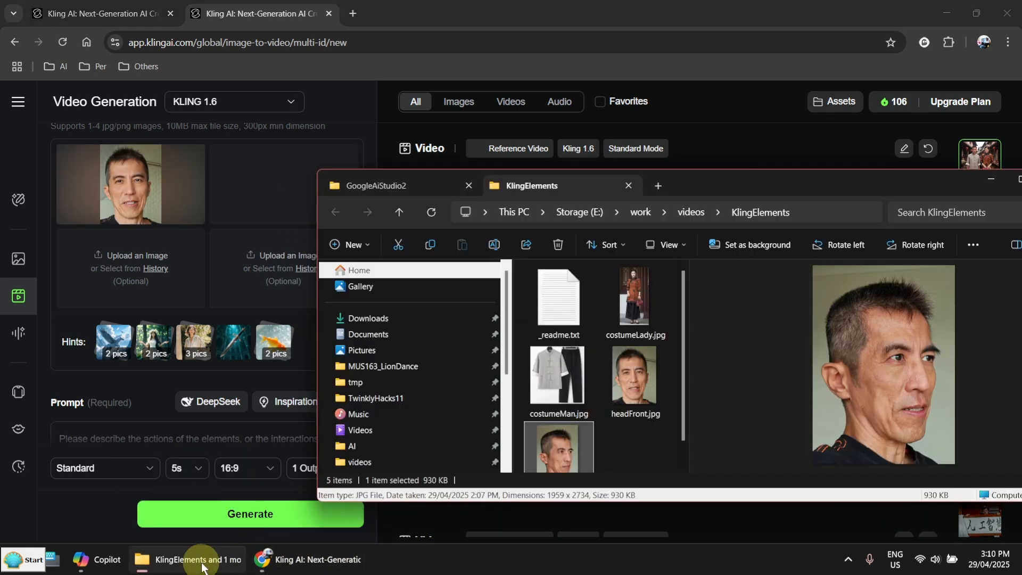
left_click(557, 385)
left_click_drag(548, 379, 141, 293)
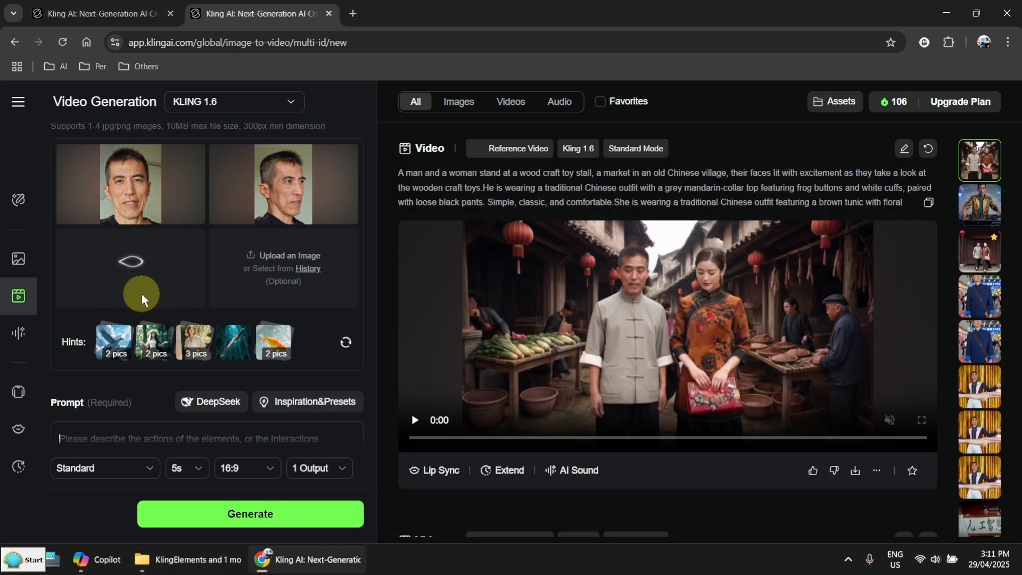
left_click(215, 562)
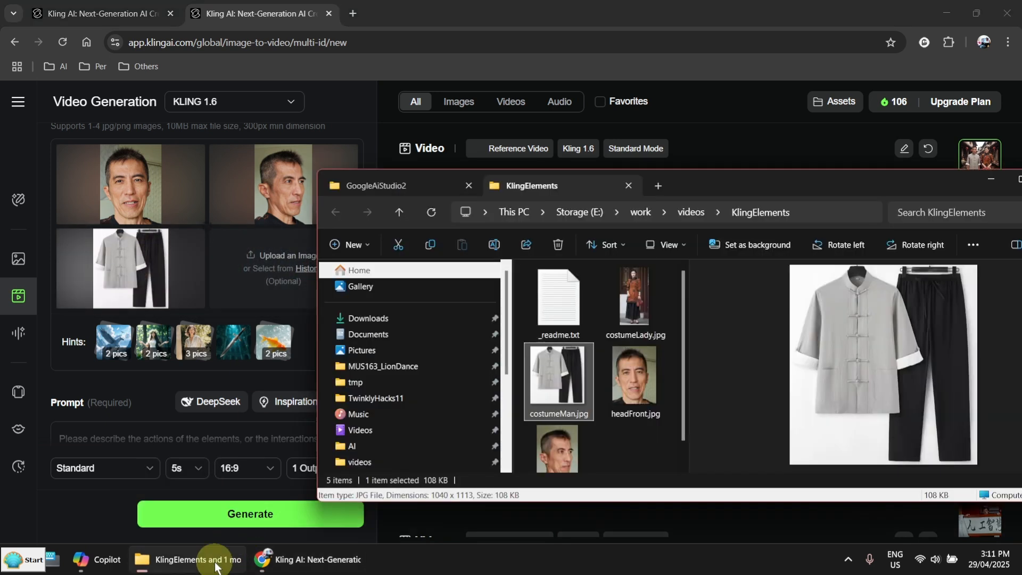
left_click(631, 293)
left_click_drag(631, 292, 257, 286)
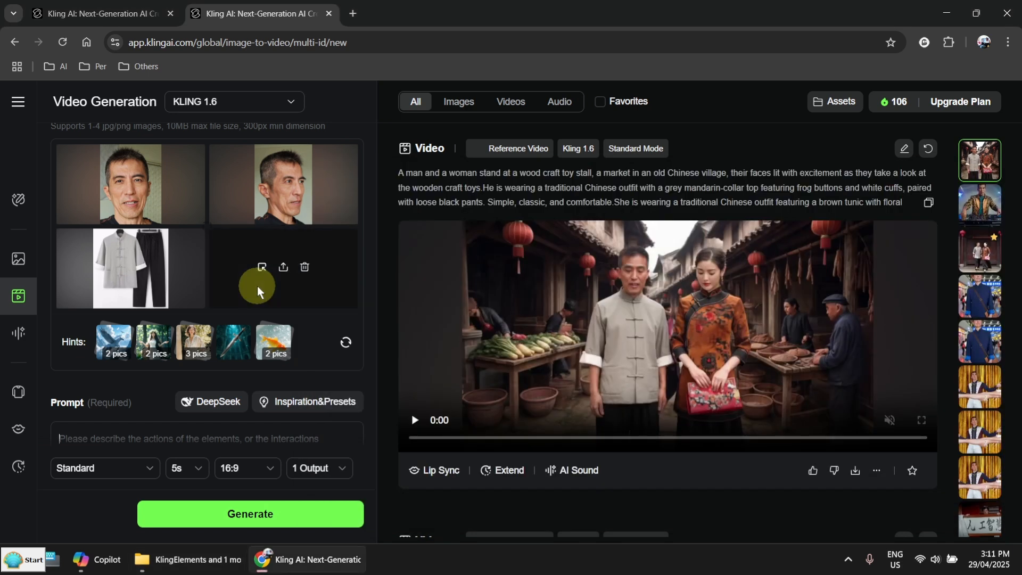
Paste the prepared prompt starting "A man pauses in front of a Chinese traditional temple", including the reunion scene and both costume descriptions
key("alt+Tab")
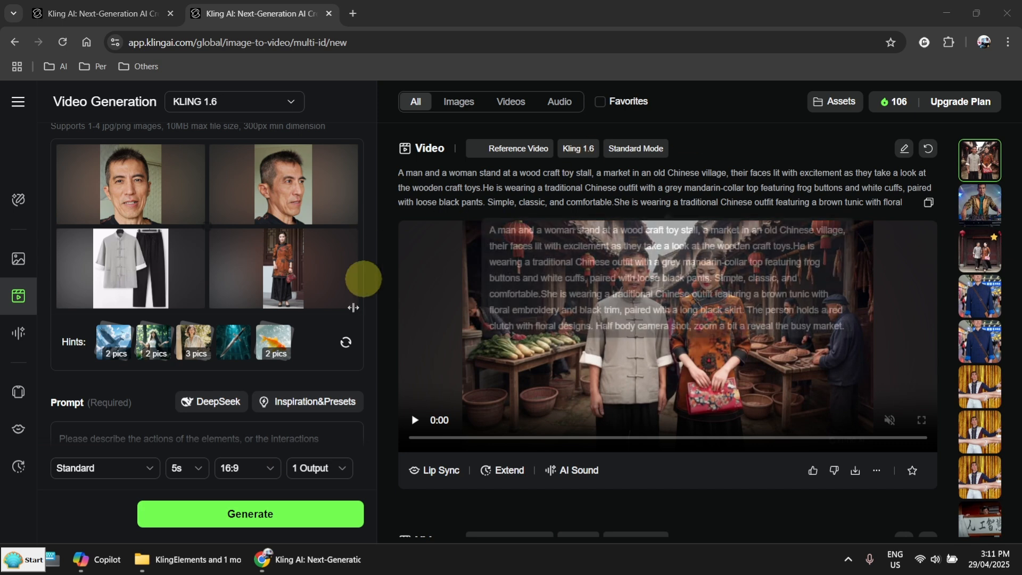
scroll(222, 383, "down", 2)
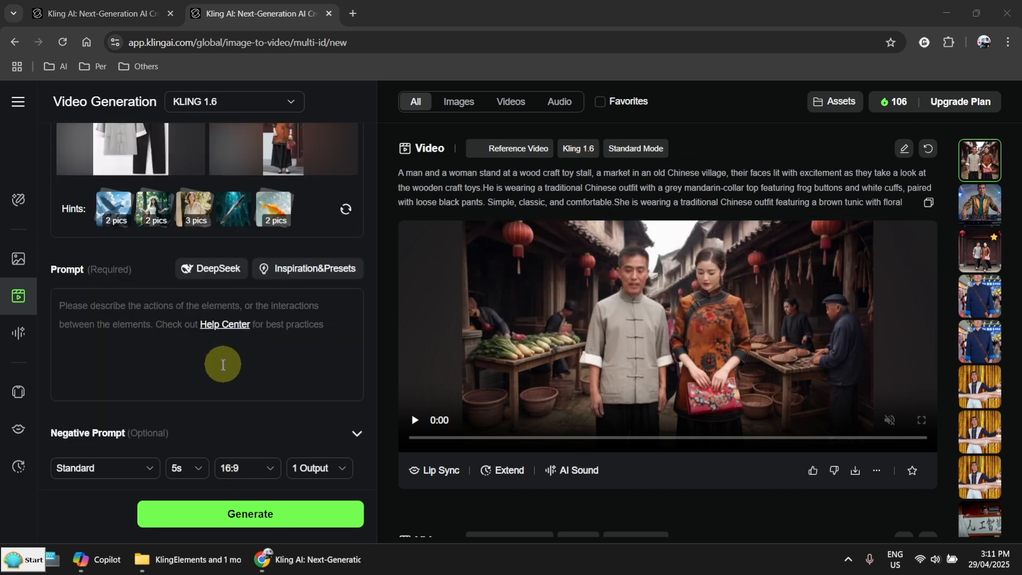
left_click(168, 303)
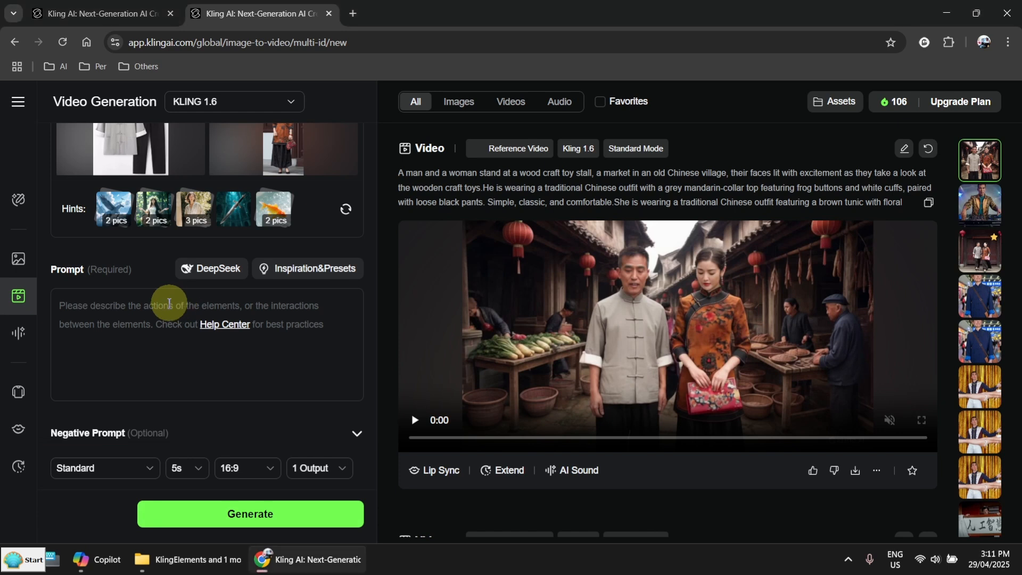
key("ctrl+v")
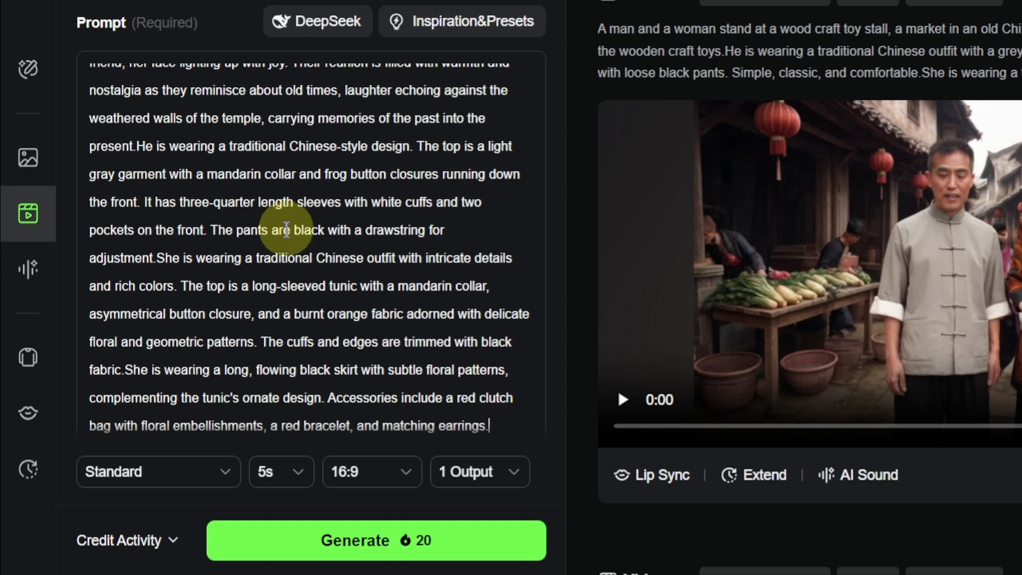
Review the pasted prompt and append "The camera zoom out slowly and orbit a little bit." at its end
scroll(287, 228, "up", 2)
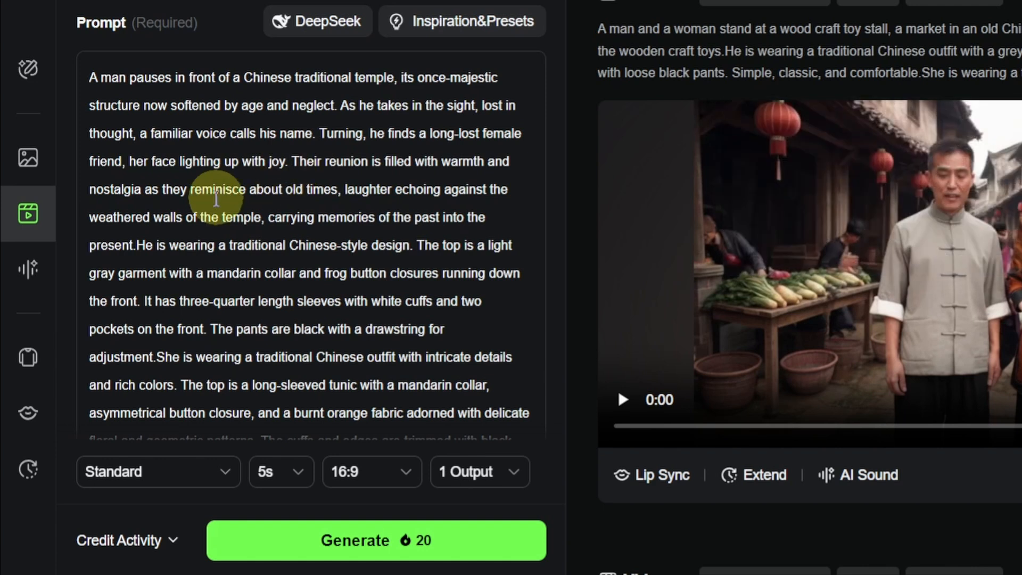
scroll(242, 195, "down", 3)
scroll(242, 195, "down", 3)
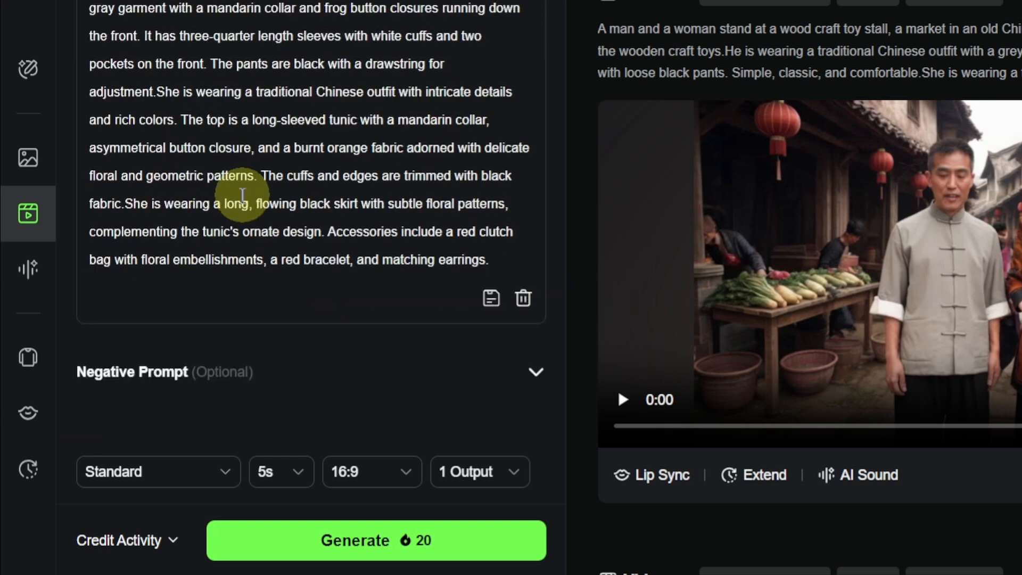
scroll(242, 195, "up", 5)
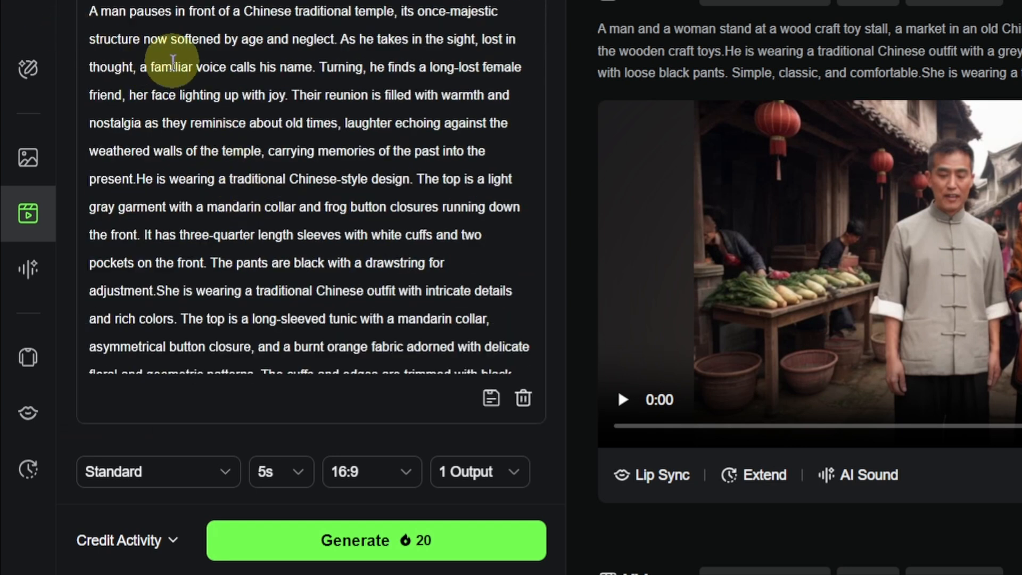
scroll(172, 60, "up", 2)
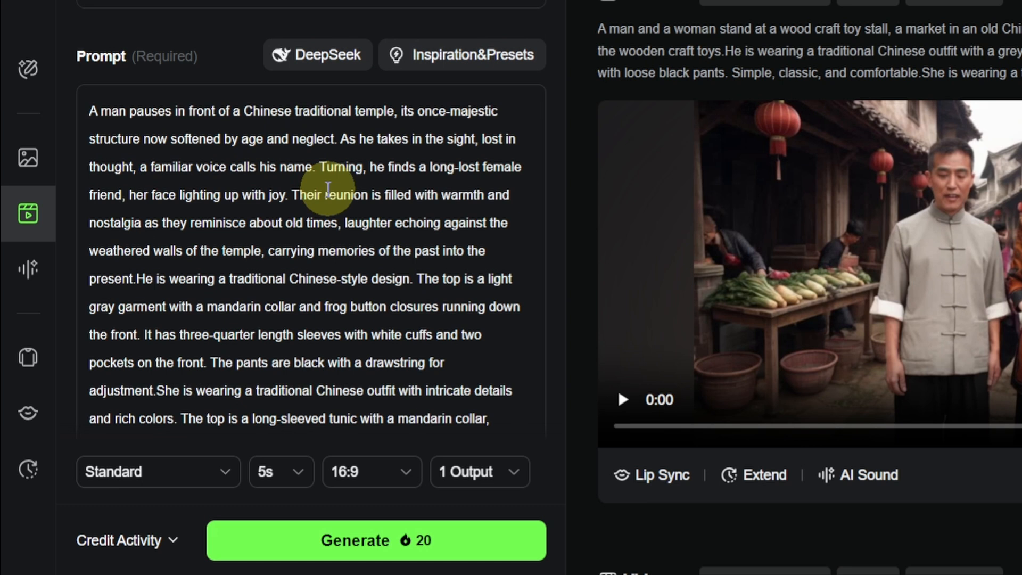
scroll(328, 189, "down", 4)
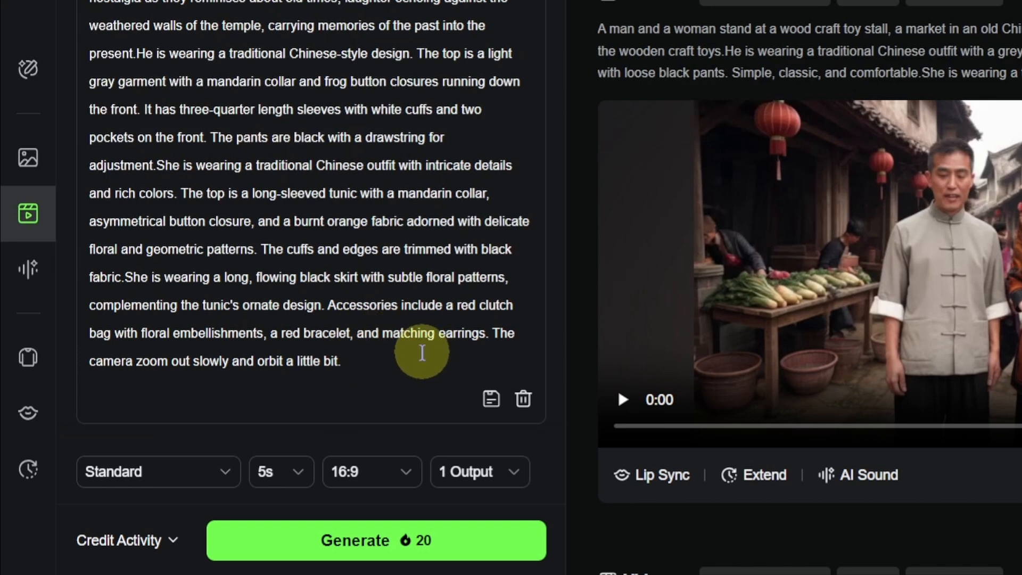
Generate the temple reunion video from the four element images and the completed prompt
scroll(422, 353, "down", 2)
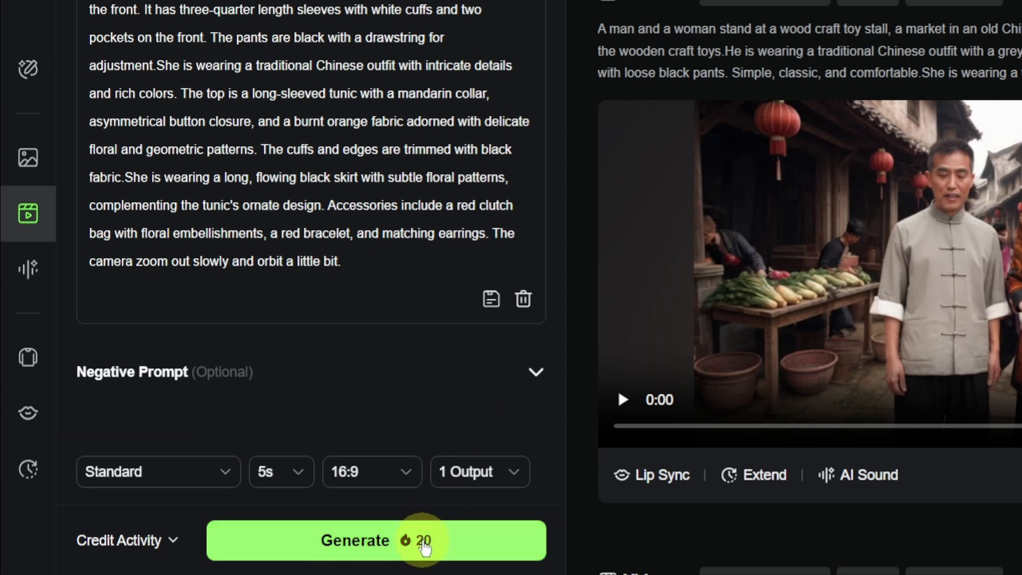
left_click(423, 542)
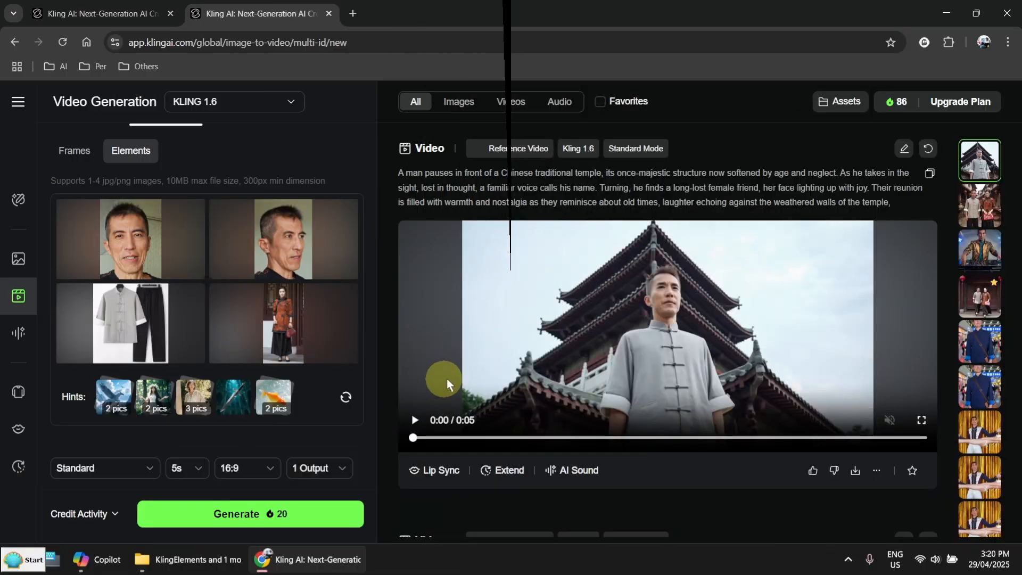
Play the first generated temple video and the newer second version to review the man and the lady
left_click(424, 398)
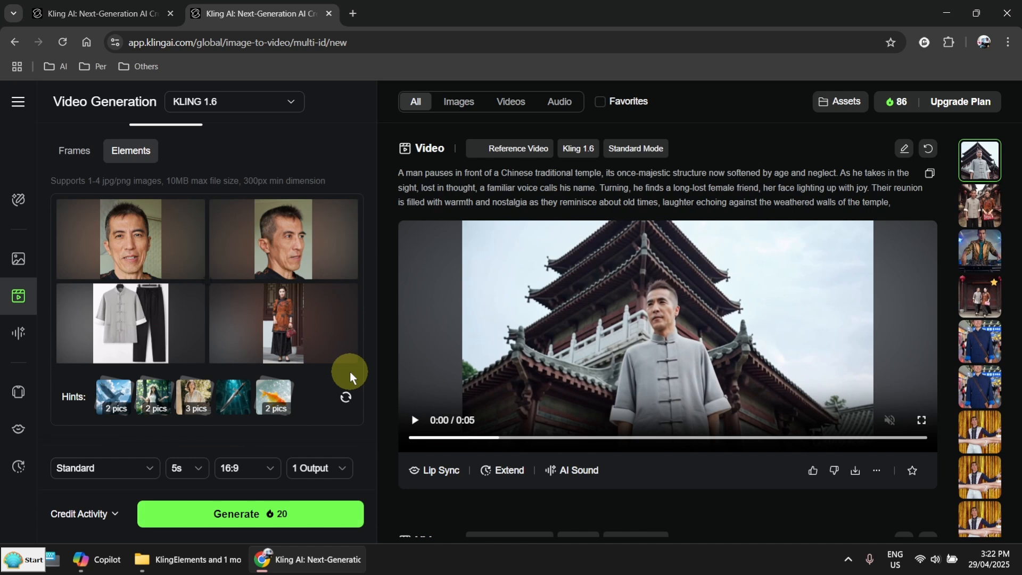
mouse_move(350, 355)
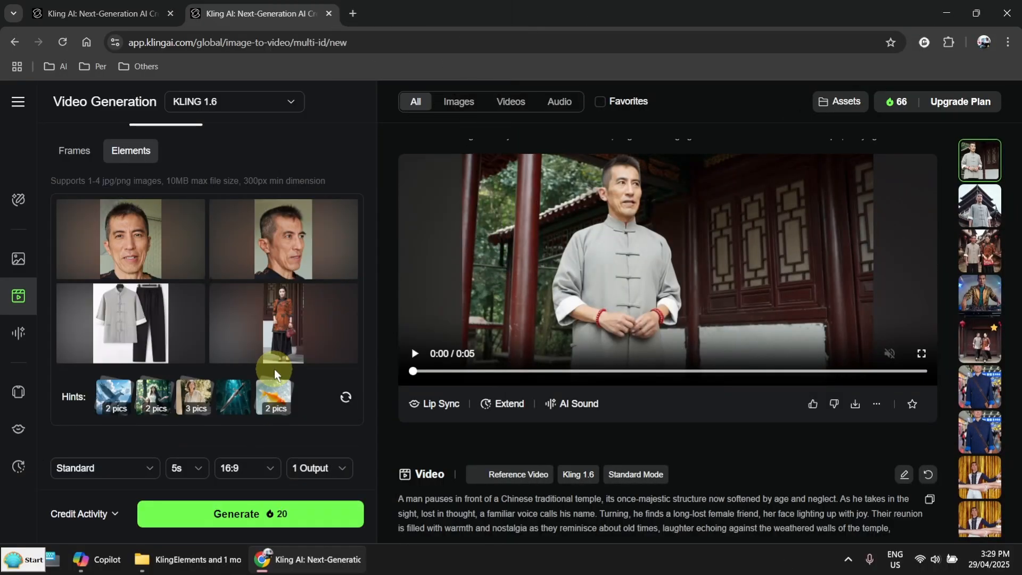
left_click(496, 331)
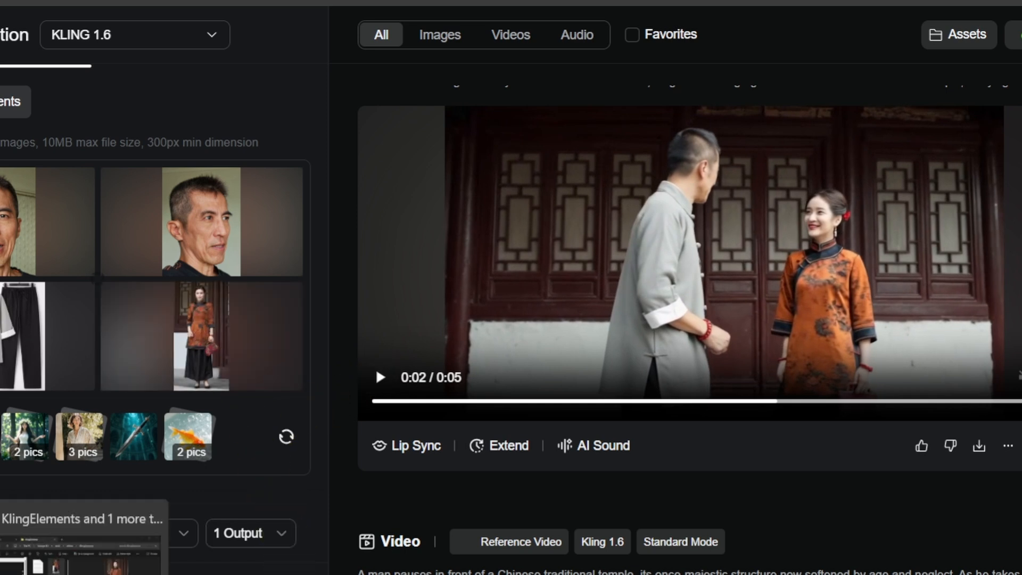
Switch to the KlingElements folder and view costumeLady.jpg beside the generated video to compare the lady's outfit, and minimize the folder window
left_click(84, 548)
left_click_drag(1019, 131, 290, 123)
double_click(289, 121)
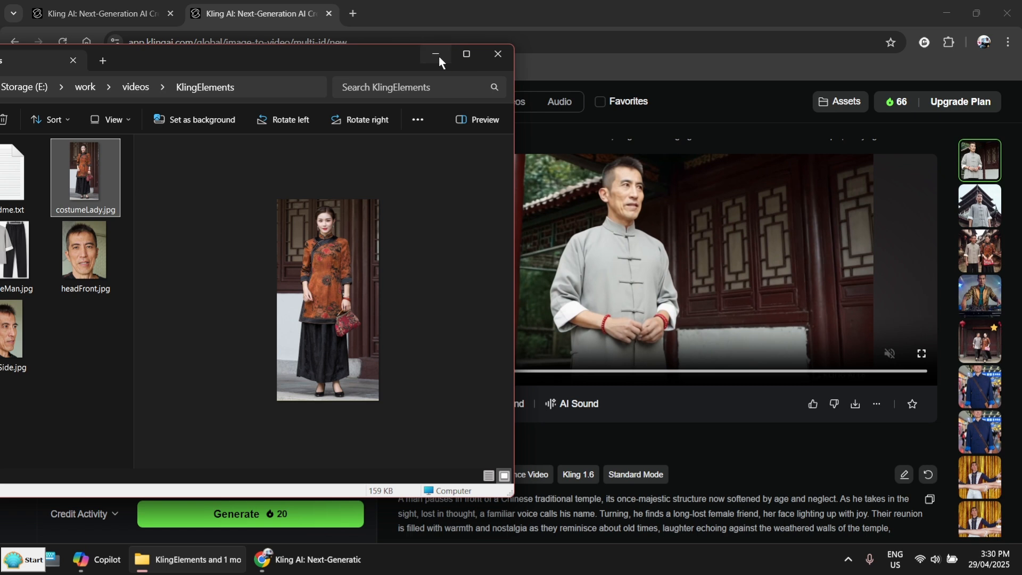
left_click(436, 55)
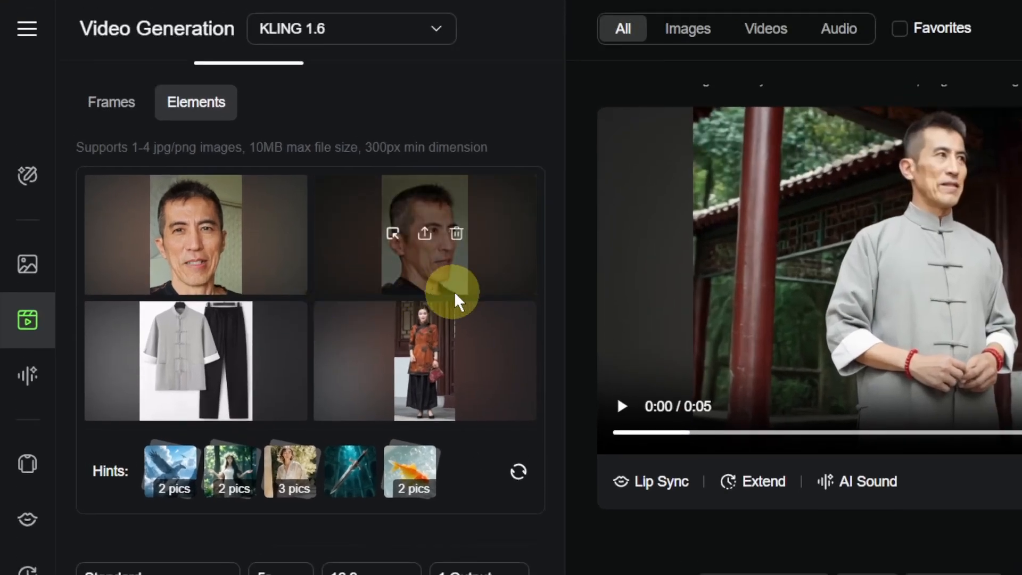
Replay the newest video, pausing to compare the man's face and both costumes with the element images, and show the desktop
mouse_move(303, 324)
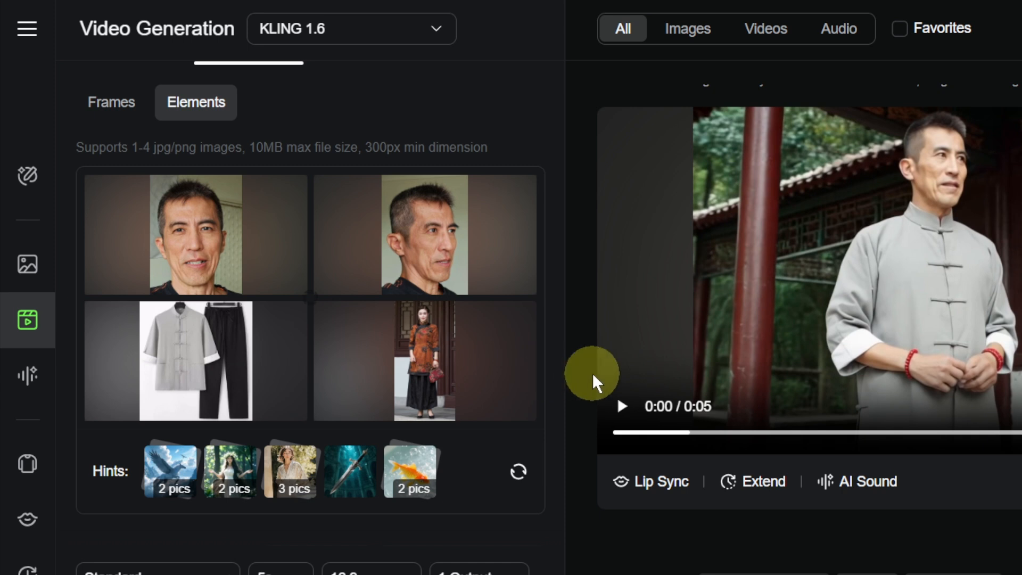
left_click(778, 317)
left_click(742, 317)
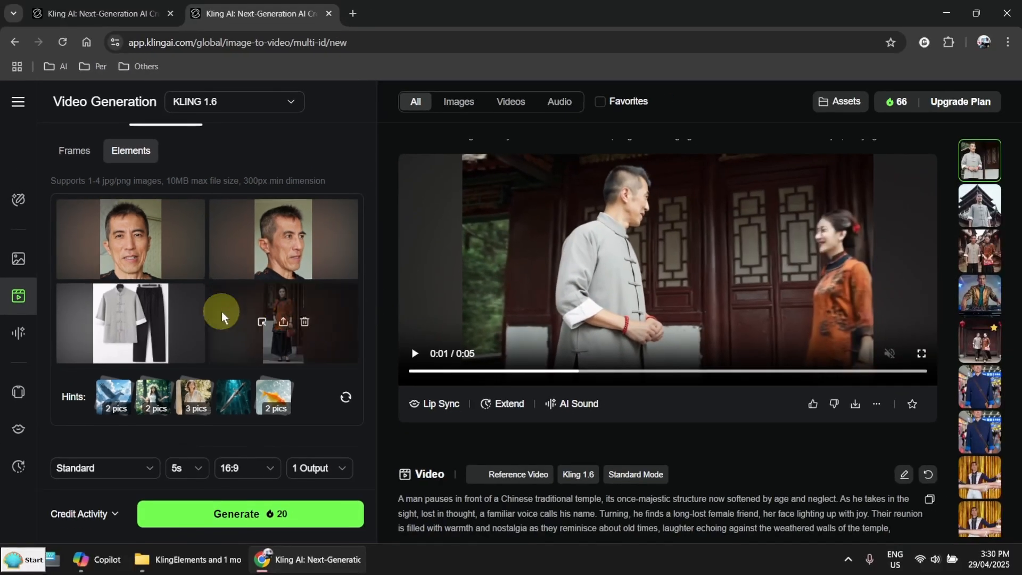
mouse_move(184, 419)
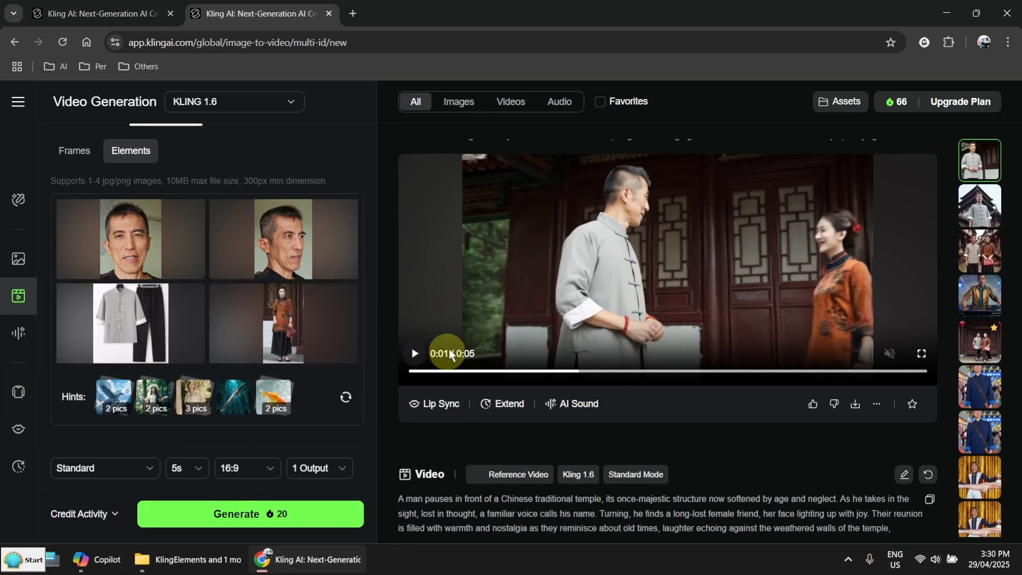
left_click(478, 329)
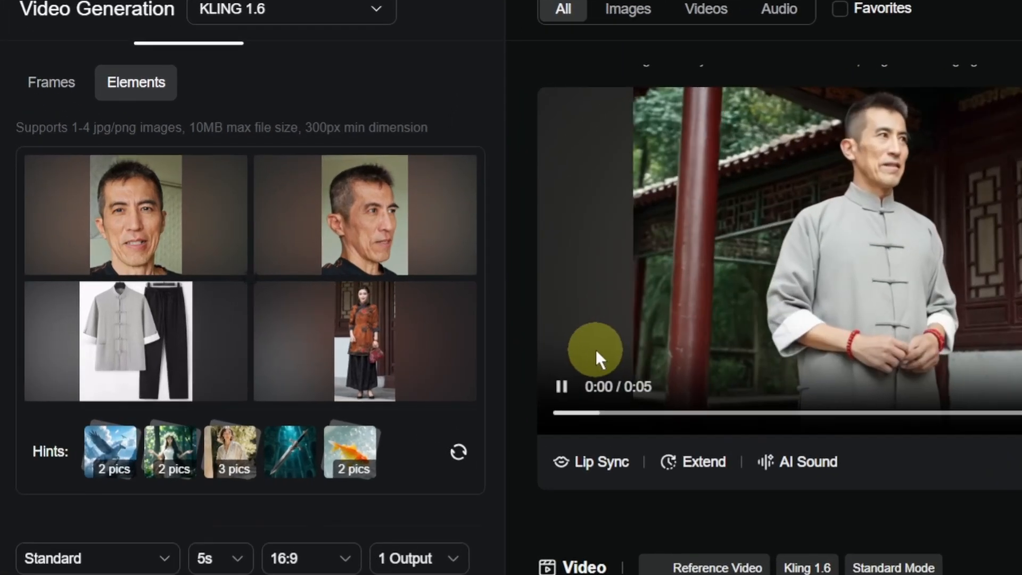
mouse_move(349, 339)
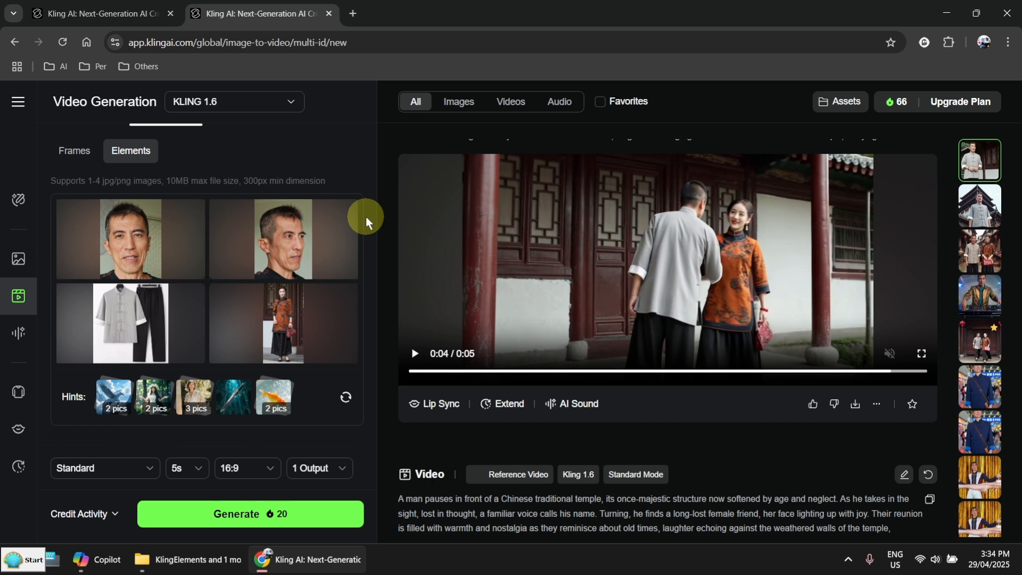
key("super+d")
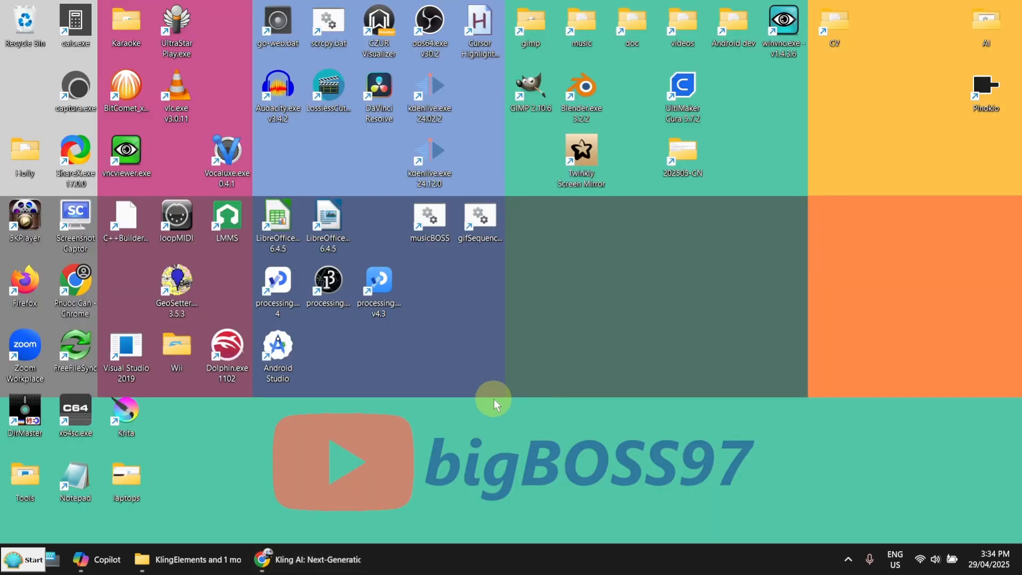